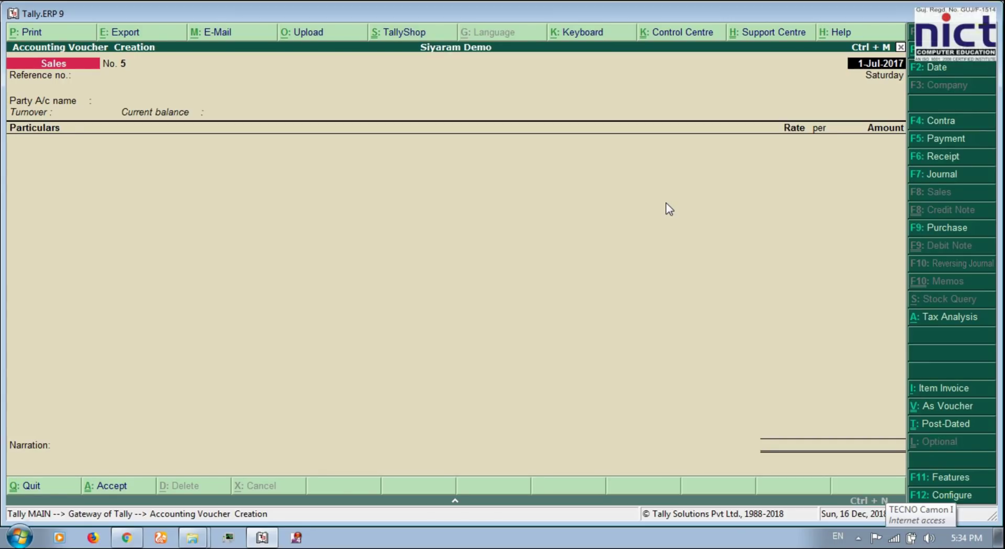
# - Set the sales voucher date to 1-7-2017
pyautogui.press('F2')
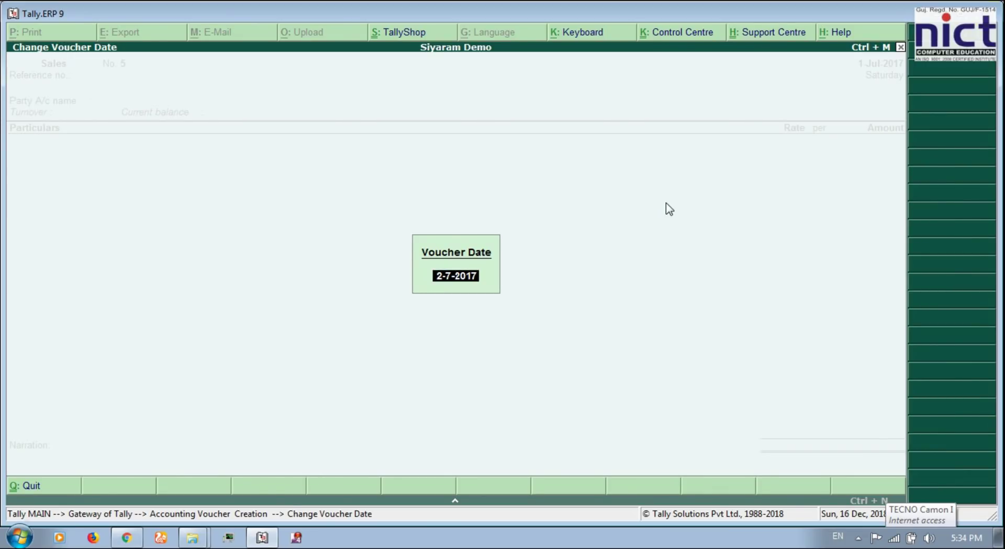
pyautogui.write('1-7-2017')
pyautogui.press('Return')
# - Change the sales voucher date to 10-7-2017
pyautogui.press('F2')
pyautogui.write('10-7-2017')
pyautogui.press('Return')
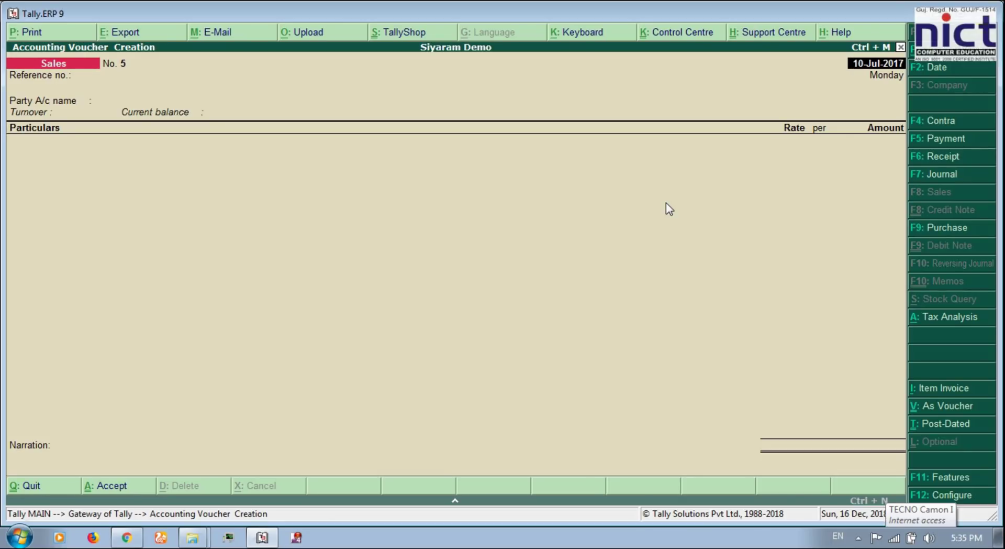
pyautogui.press('F2')
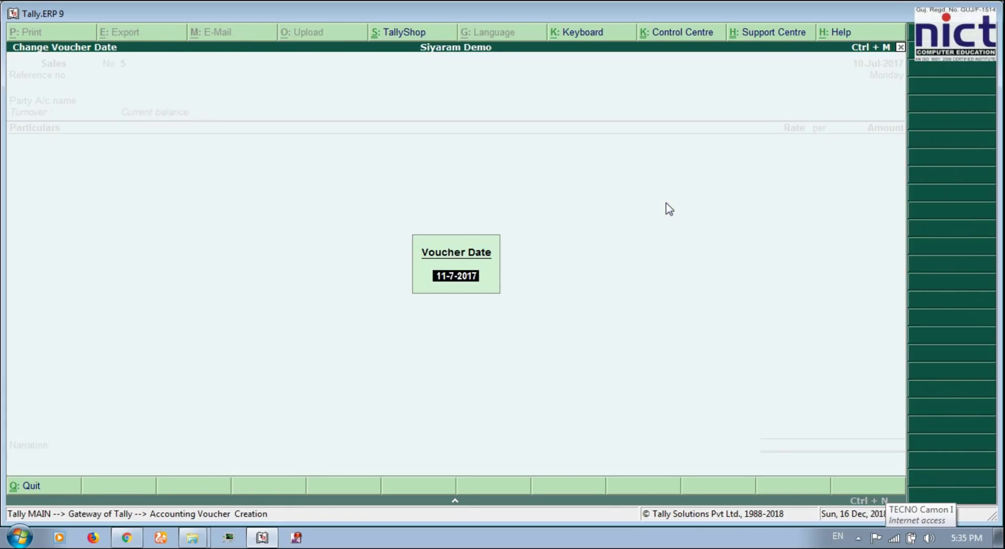
pyautogui.press('Escape')
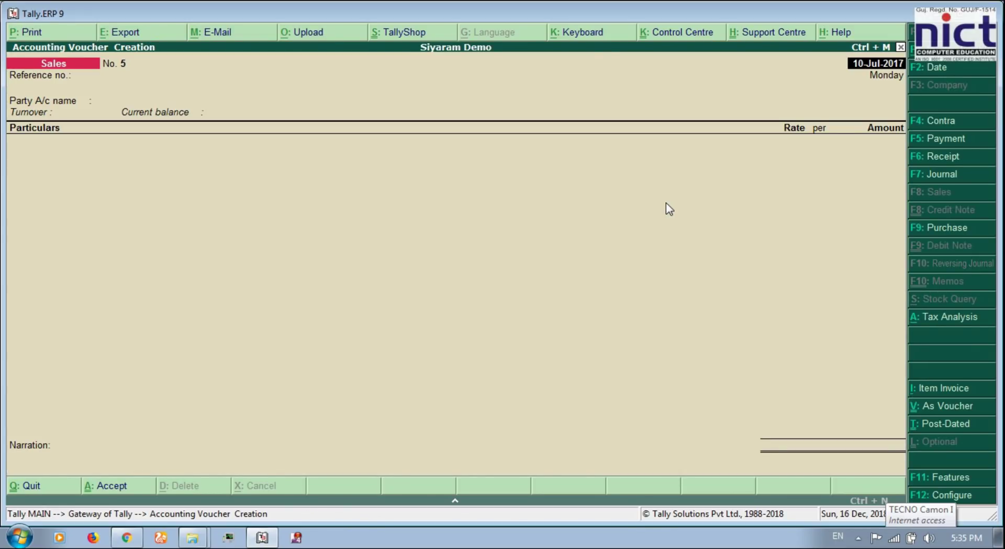
# - Leave voucher creation for the Gateway of Tally and reopen Accounting Vouchers
pyautogui.press('Escape')
pyautogui.press('Return')
pyautogui.press('Escape')
pyautogui.press('Escape')
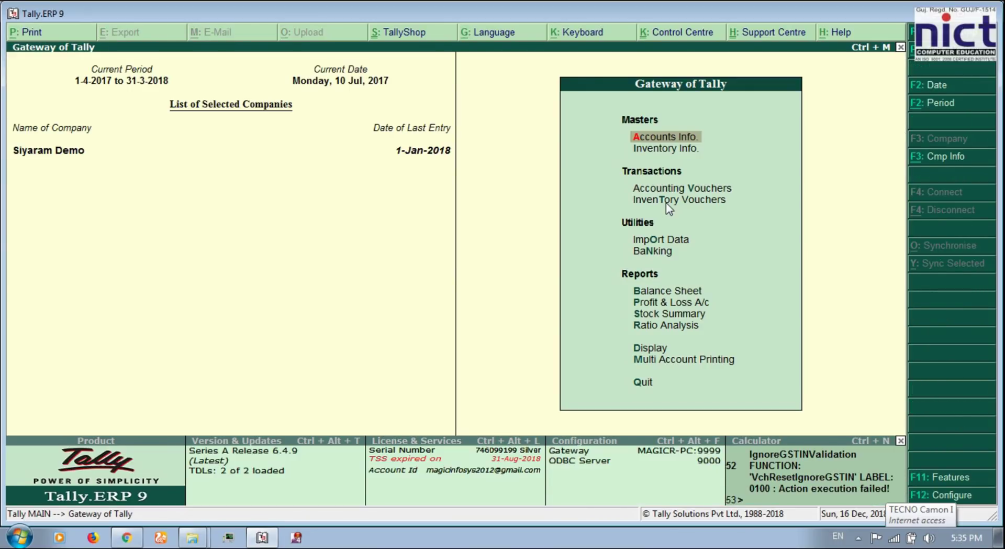
pyautogui.press('Down')
pyautogui.press('Down')
pyautogui.press('Return')
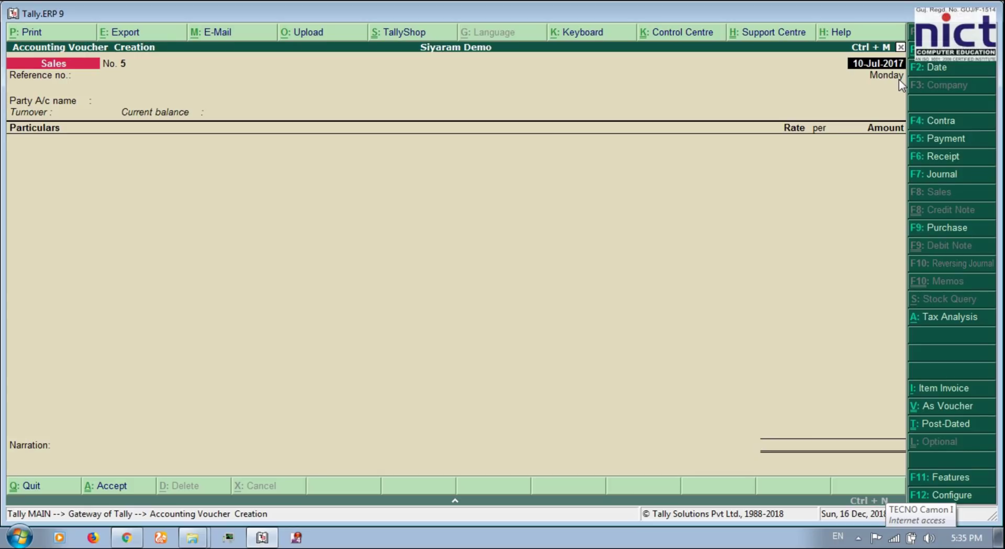
# - Set the sales voucher date to day 12 of the current month, entering only the day
pyautogui.press('F2')
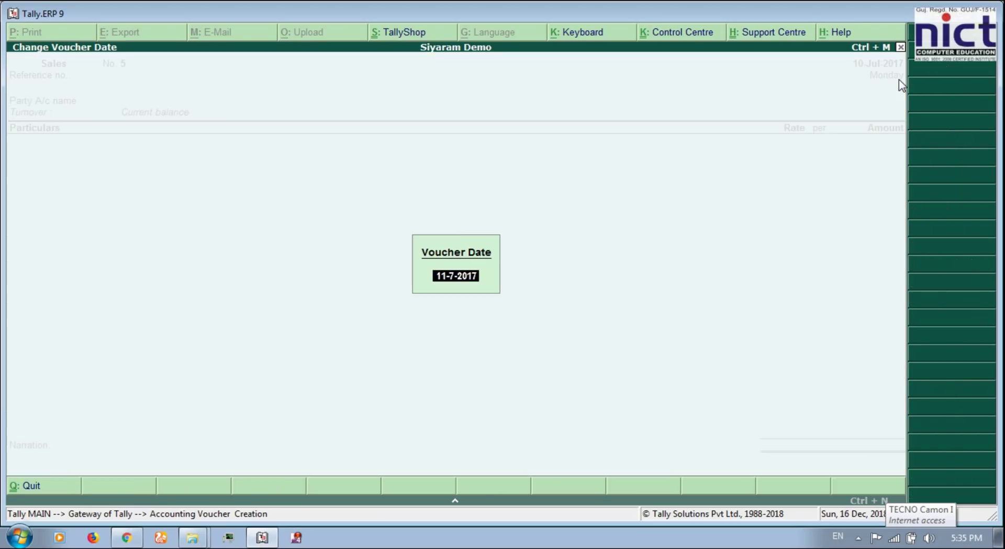
pyautogui.write('12')
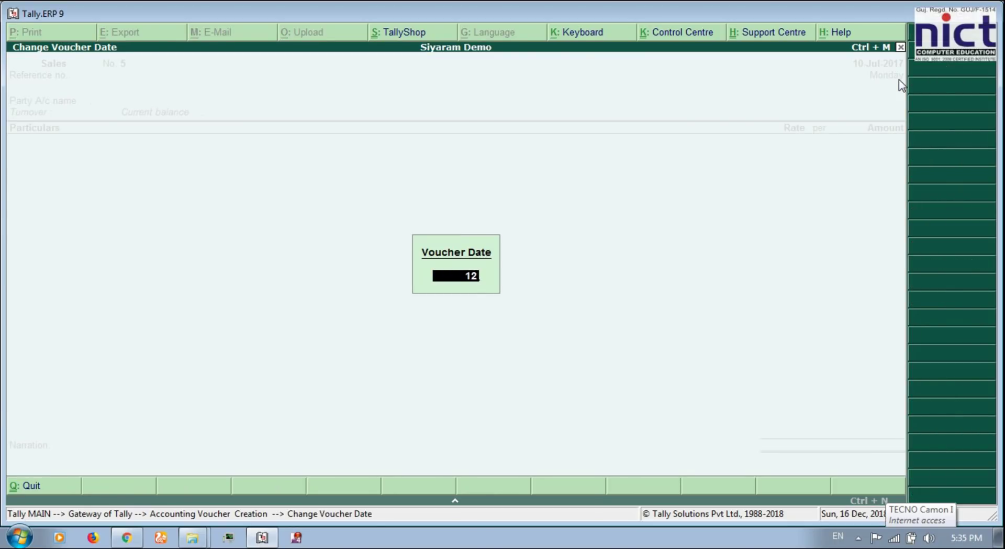
pyautogui.press('Return')
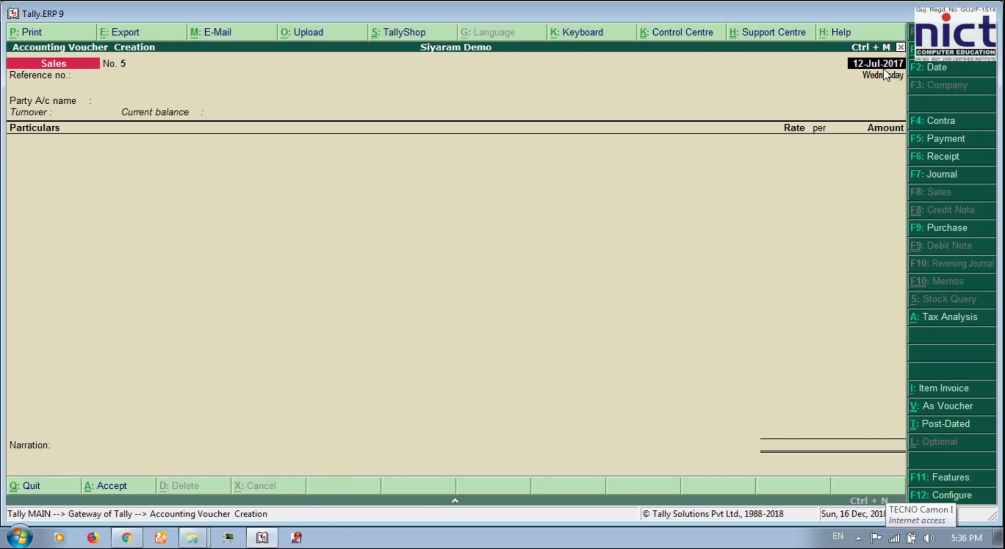
# - Set the sales voucher date to 1-8, omitting the year, and view the sales invoice configuration without changing it
pyautogui.press('F2')
pyautogui.write('1-')
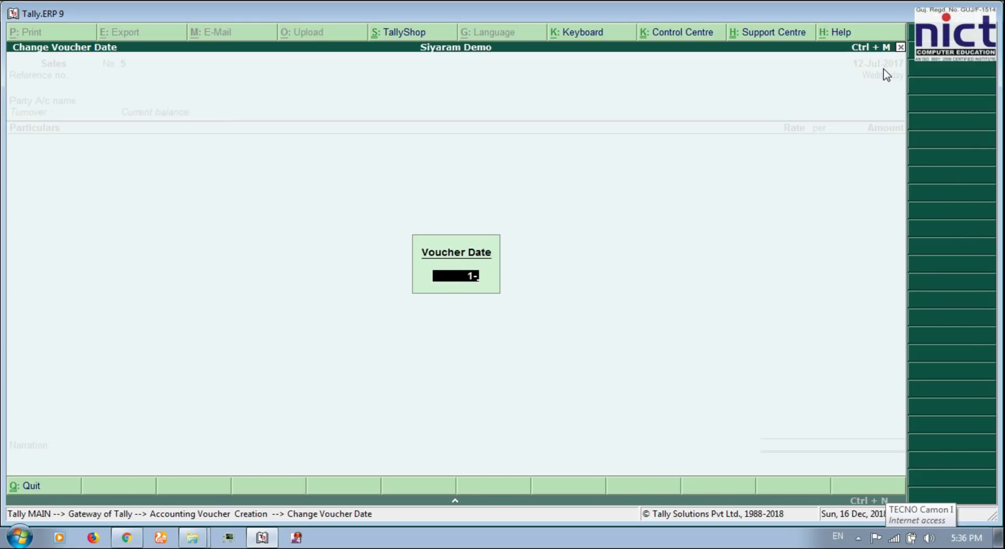
pyautogui.write('8')
pyautogui.press('Return')
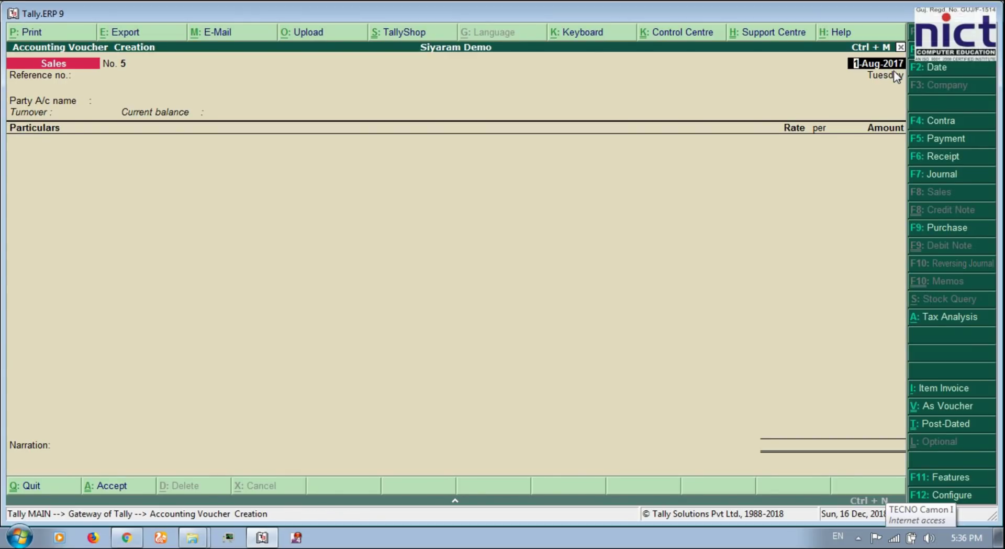
pyautogui.press('F12')
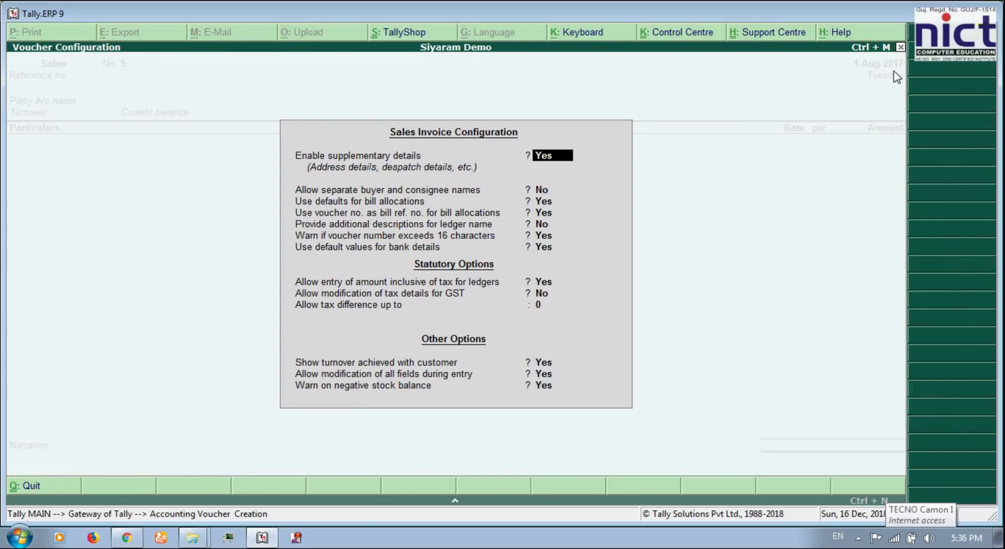
pyautogui.press('Escape')
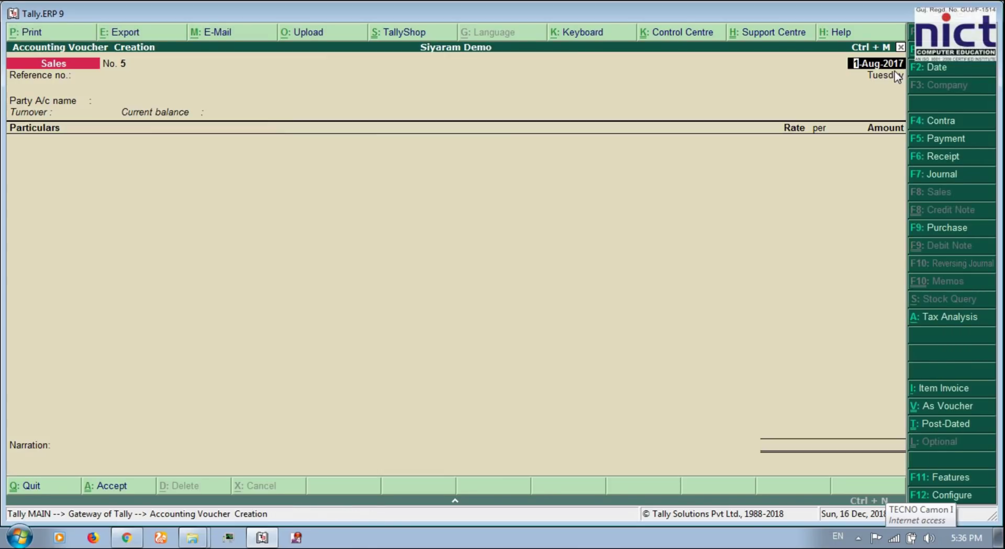
# - Set the sales voucher date to 1-1-2018, including the year
pyautogui.click(927, 72)
pyautogui.press('BackSpace')
pyautogui.write('1-1-')
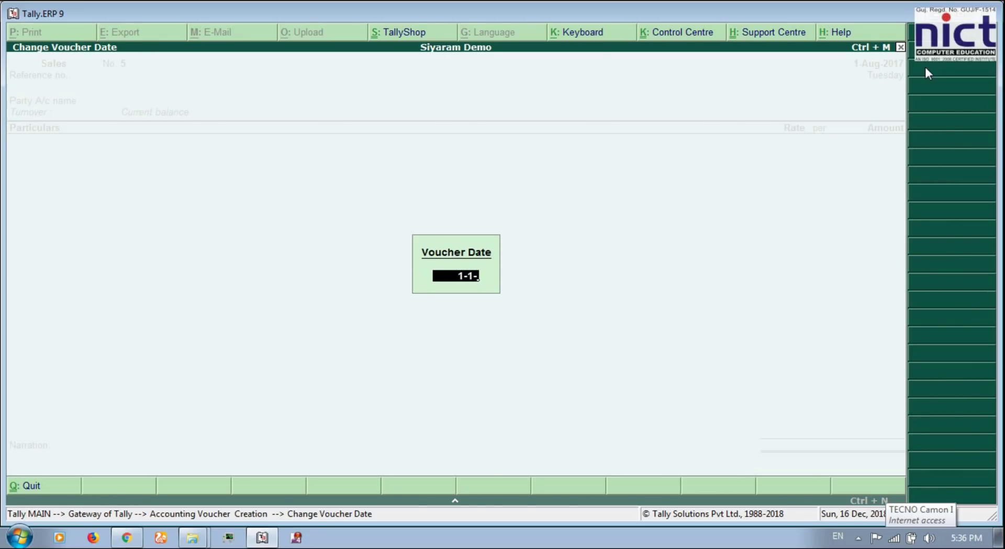
pyautogui.write('2018')
pyautogui.press('Return')
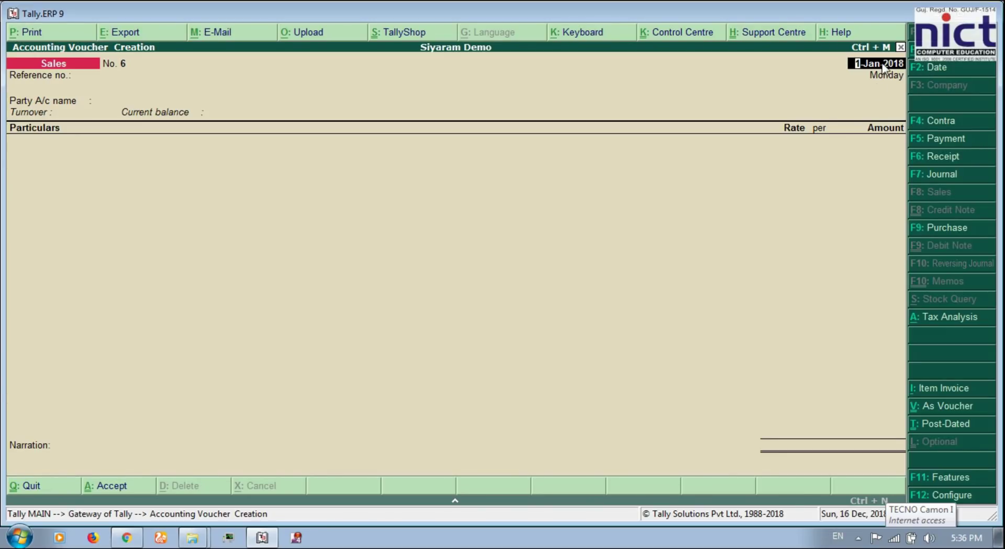
# - Record and save a cash sale on this voucher with the SALES ledger and an amount of 10,000
pyautogui.press('Return')
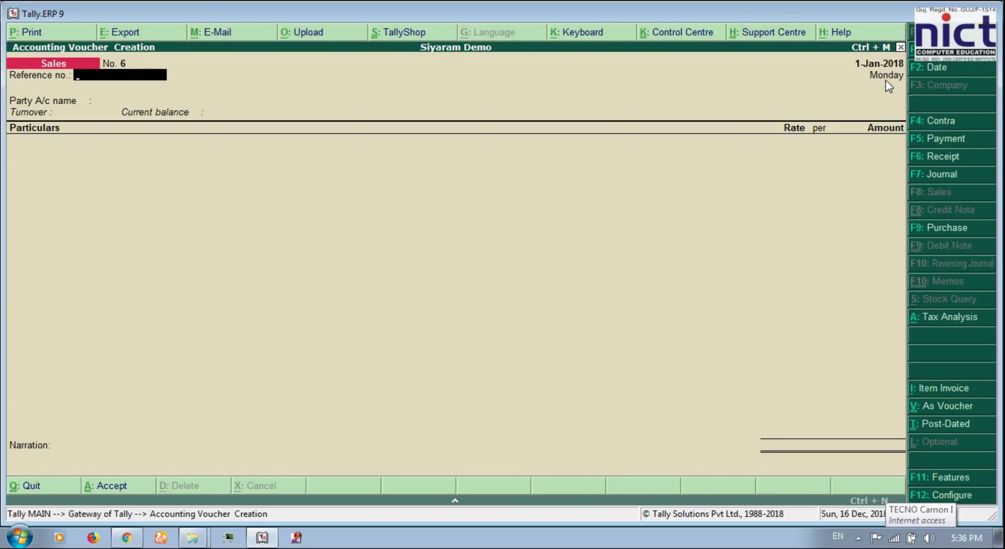
pyautogui.press('Return')
pyautogui.press('Return')
pyautogui.hotkey('ctrl', 'a')
pyautogui.write('sa')
pyautogui.press('Return')
pyautogui.press('Return')
pyautogui.write('10,000')
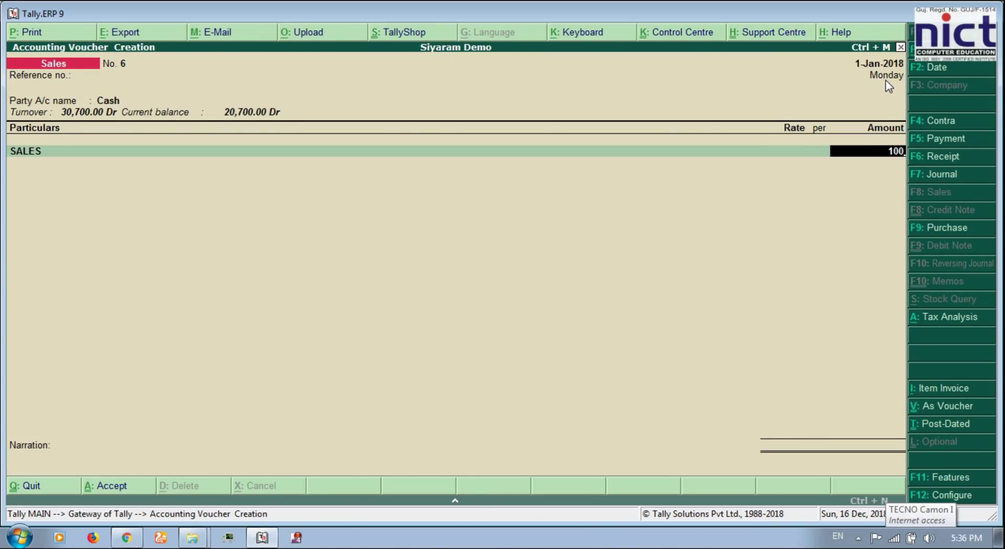
pyautogui.press('Return')
pyautogui.press('Return')
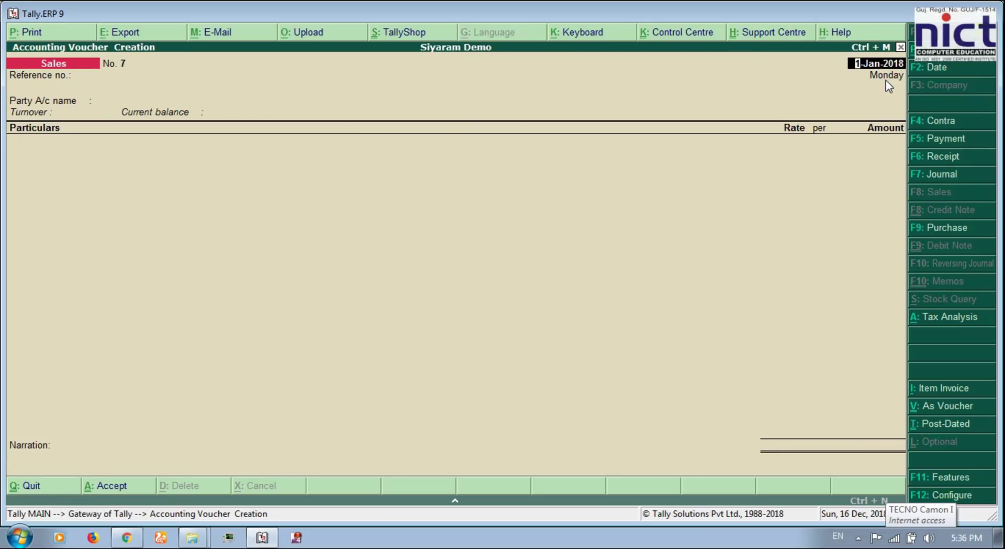
# - Quit the new blank sales voucher and open Accounting Vouchers again from the Gateway of Tally
pyautogui.press('Escape')
pyautogui.press('Return')
pyautogui.press('Down')
pyautogui.press('Down')
pyautogui.press('Up')
pyautogui.press('Down')
pyautogui.press('Return')
# - Try 1-11-2018 as the voucher date, and correct the year to enter 1-11-2017
pyautogui.press('F2')
pyautogui.write('1-')
pyautogui.write('11-19')
pyautogui.press('BackSpace')
pyautogui.write('8')
pyautogui.press('Return')
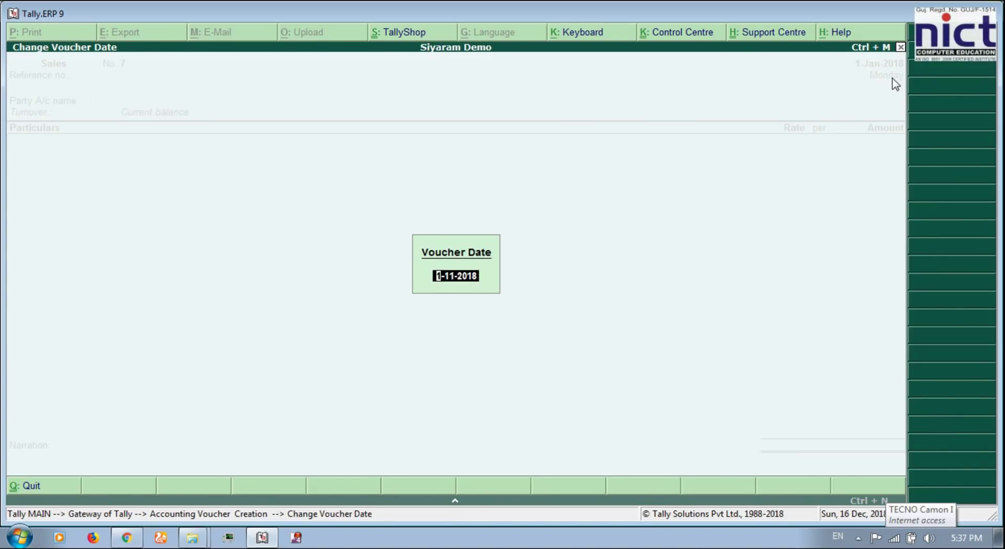
pyautogui.press('BackSpace')
pyautogui.write('7')
pyautogui.press('Return')
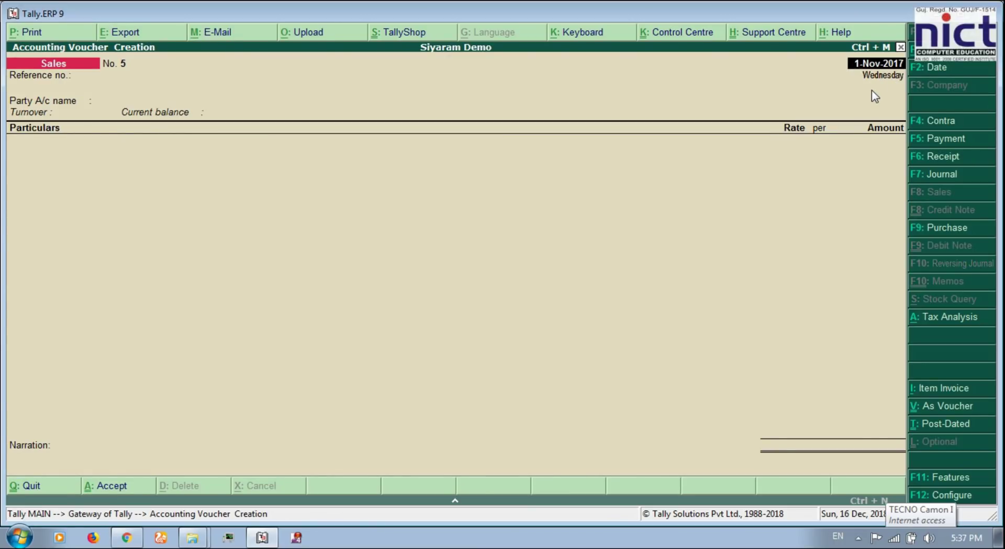
# - Record and save a cash sale with the SALES ledger for 1000, leaving the GST-inclusive amount blank
pyautogui.press('Return')
pyautogui.press('Return')
pyautogui.press('Return')
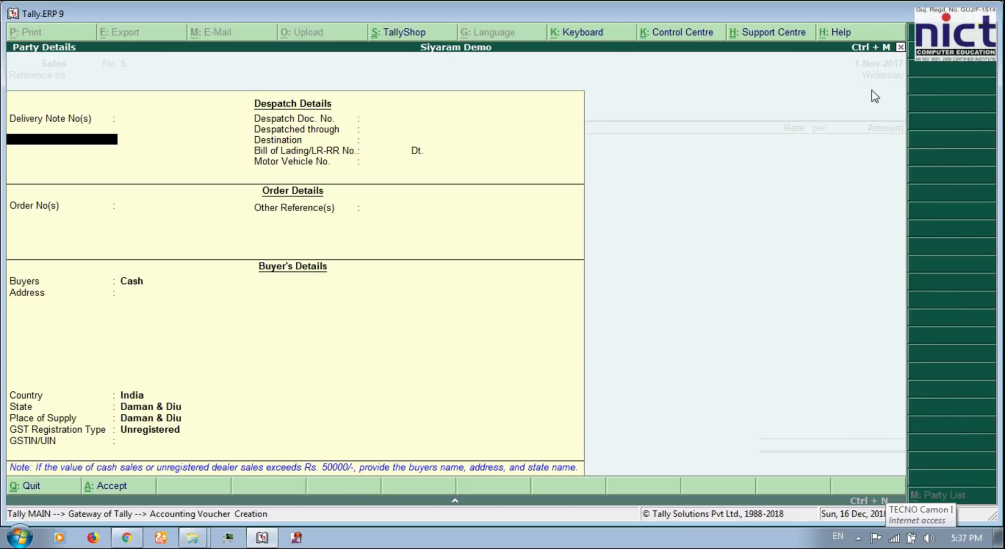
pyautogui.press('Return')
pyautogui.write('SALES')
pyautogui.press('Return')
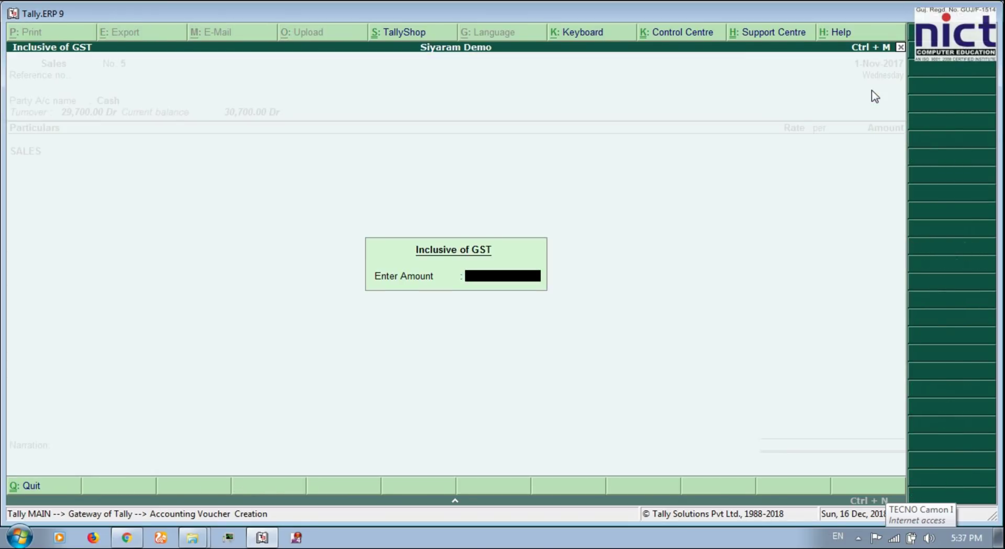
pyautogui.press('Return')
pyautogui.write('1000')
pyautogui.press('Return')
pyautogui.press('Return')
pyautogui.press('Return')
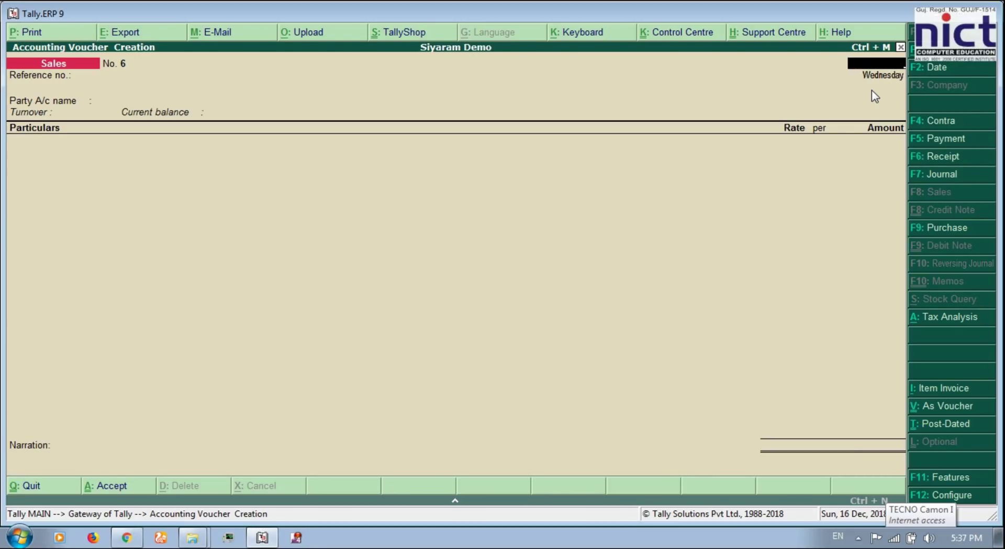
# - Go back to the Gateway of Tally and reenter Accounting Vouchers for a blank sales voucher
pyautogui.press('Escape')
pyautogui.press('Escape')
pyautogui.press('Escape')
pyautogui.press('Down')
pyautogui.press('Down')
pyautogui.press('Down')
pyautogui.press('Up')
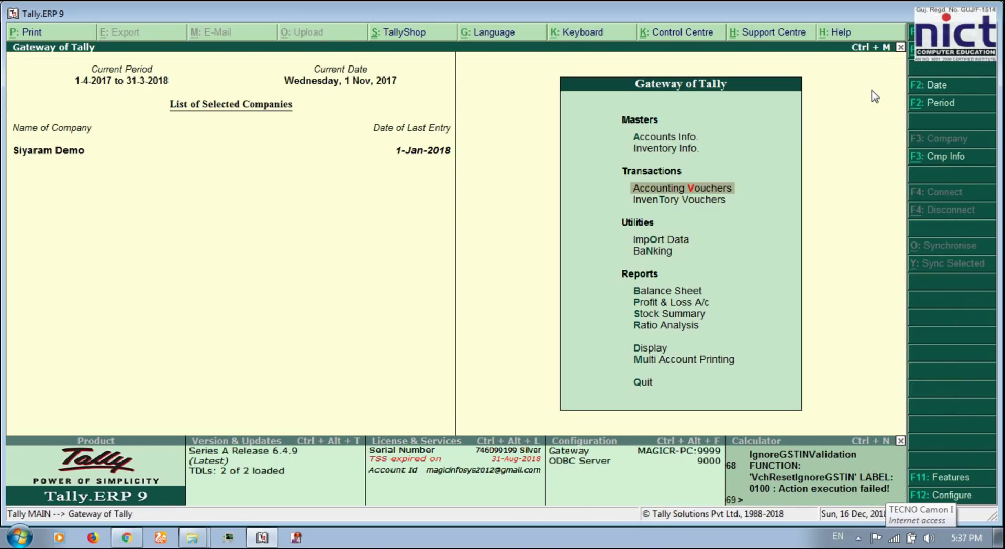
pyautogui.press('Return')
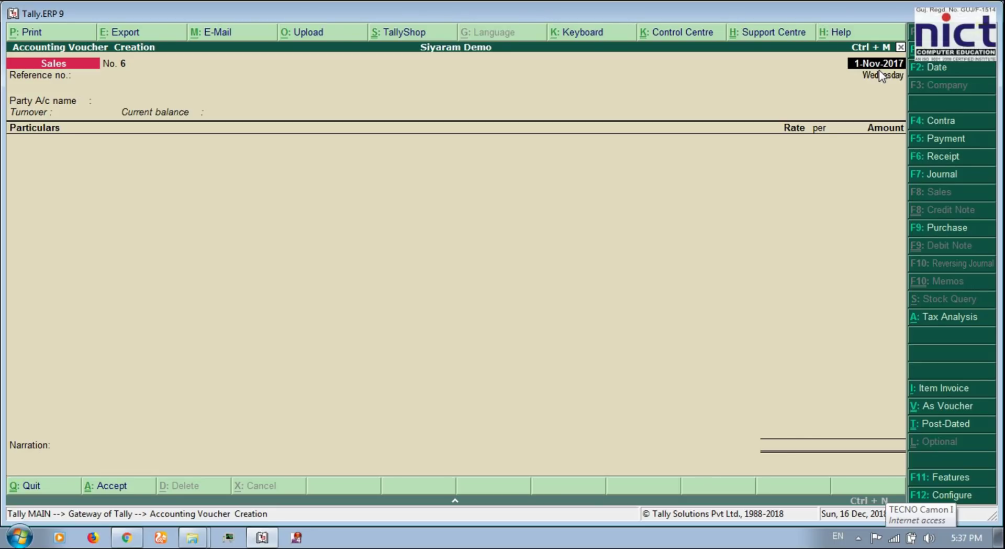
# - Set the voucher date to the 15th of the current month by entering only the day
pyautogui.press('F2')
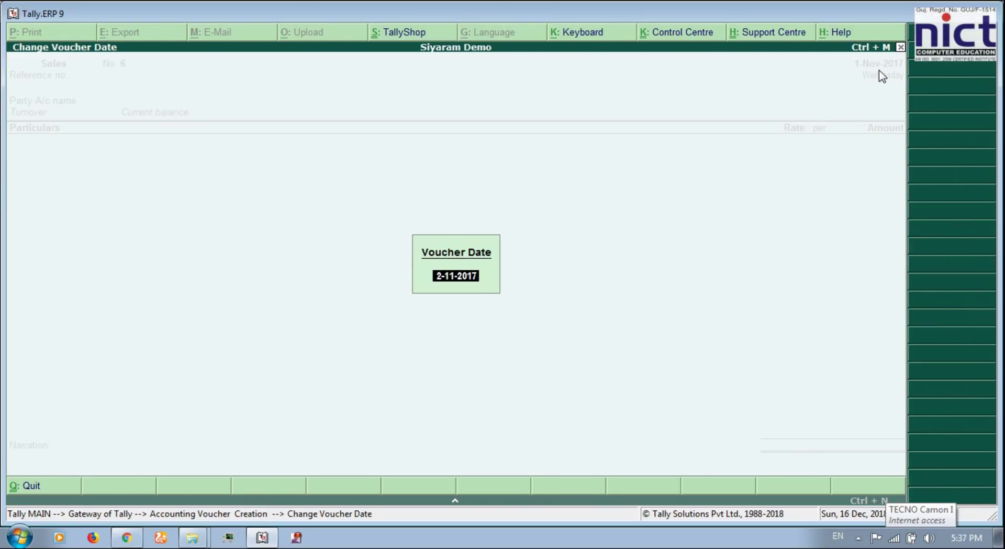
pyautogui.write('15')
pyautogui.press('Return')
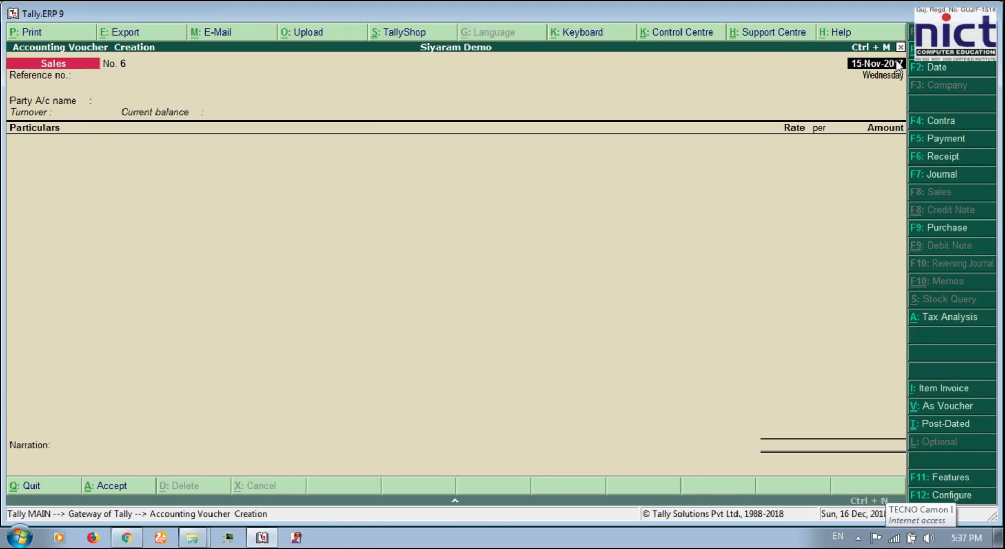
# - Set the voucher date to 1-Apr-2017 with the shorthand value 1A
pyautogui.press('F2')
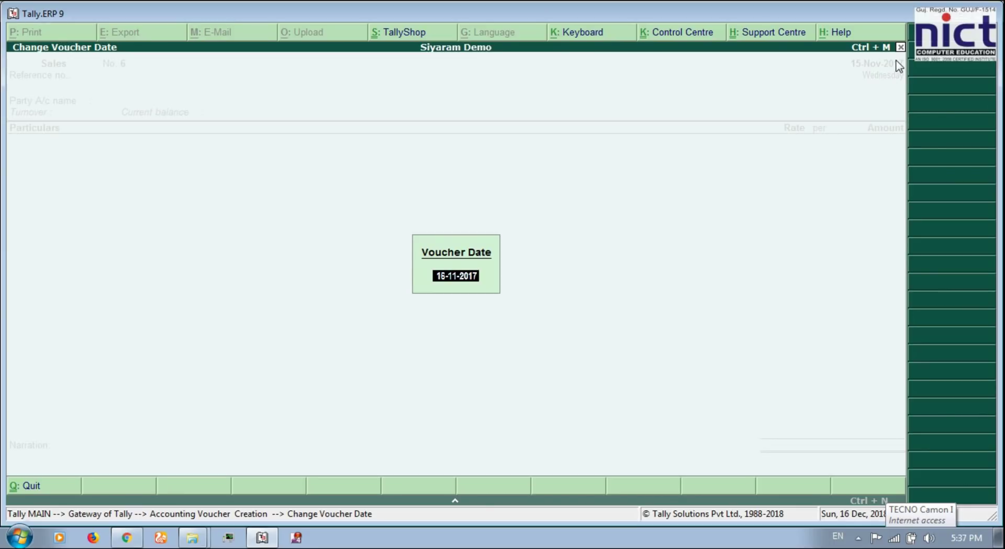
pyautogui.write('1A')
pyautogui.press('Return')
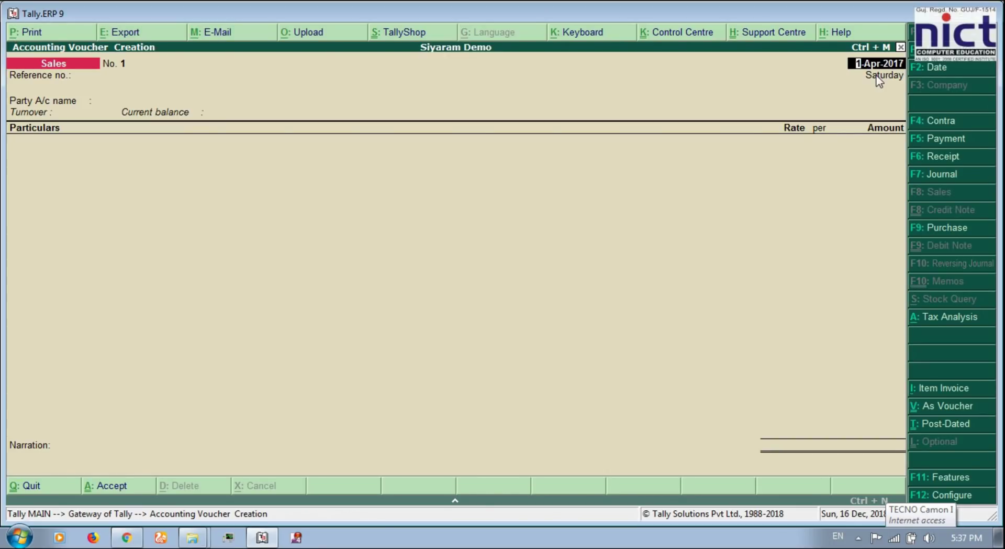
# - Set the voucher date to 1-Jan-2018 with the shorthand value 1J
pyautogui.write('1')
pyautogui.click(939, 69)
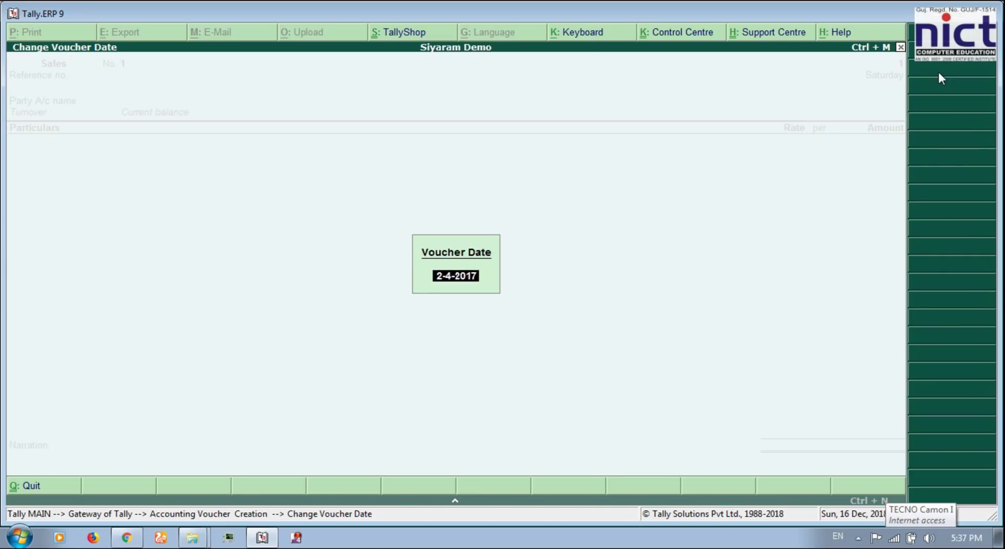
pyautogui.write('1J')
pyautogui.press('Return')
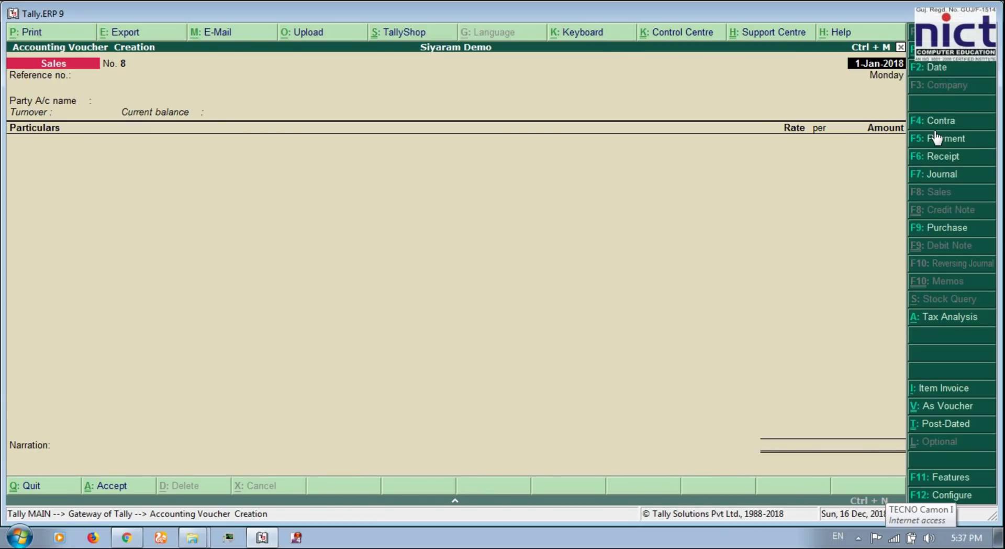
# - Set the voucher date to 1-3 without entering a year
pyautogui.click(935, 66)
pyautogui.write('1-3')
pyautogui.press('Return')
# - Set the voucher date to 1-7 without entering a year
pyautogui.click(943, 69)
pyautogui.write('1')
pyautogui.write('-7')
pyautogui.press('Return')
# - Set the voucher date to 1-12 without entering a year
pyautogui.click(942, 66)
pyautogui.write('1')
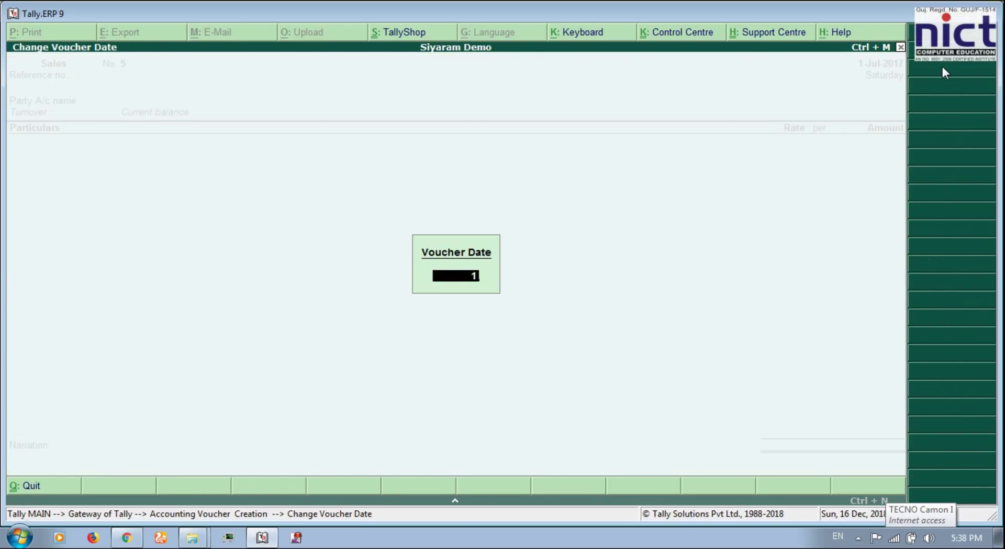
pyautogui.write('-12')
pyautogui.press('Return')
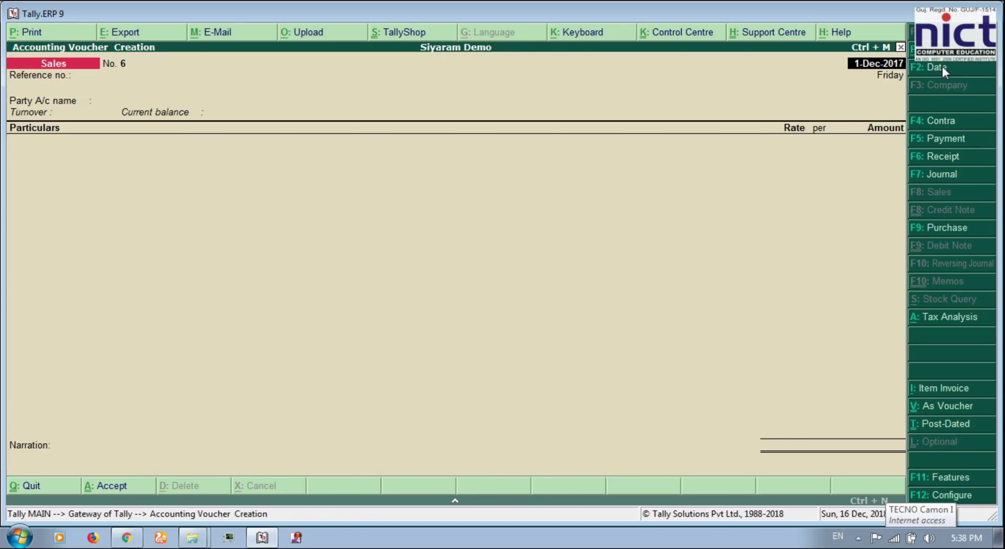